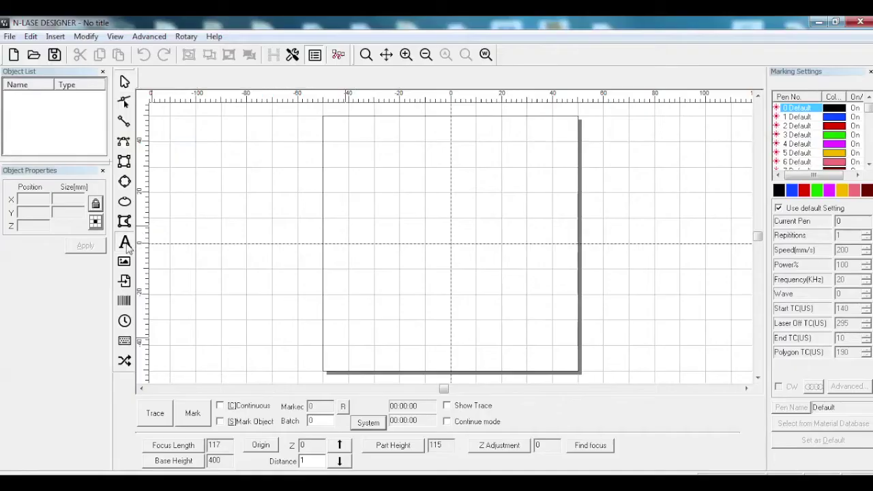
Step: Place an enlarged text object near the canvas centre and change its text to '123456'
click(125, 244)
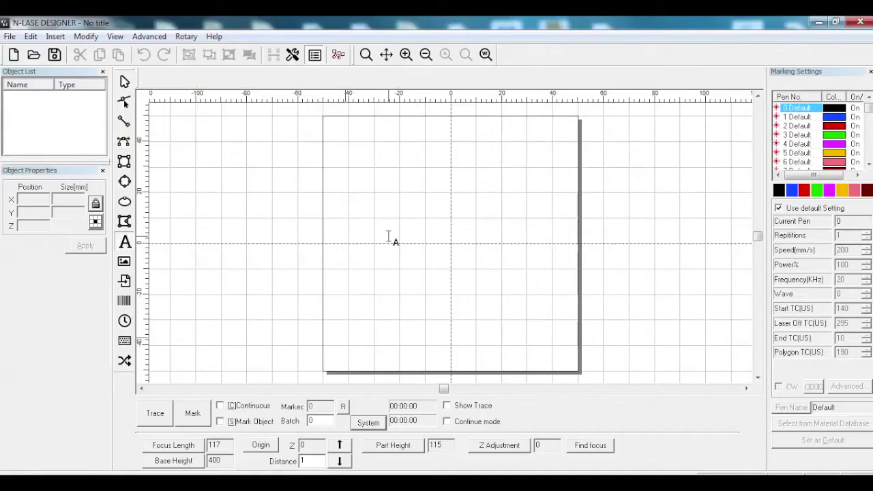
click(480, 222)
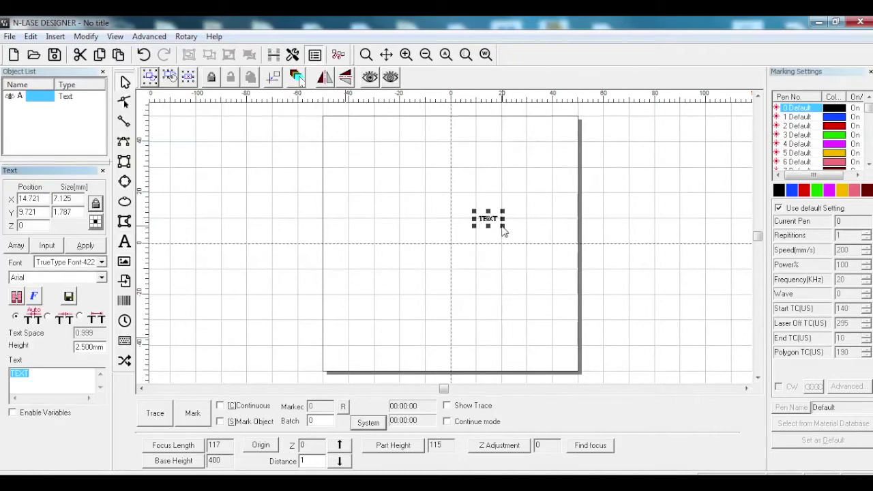
drag(515, 239, 517, 240)
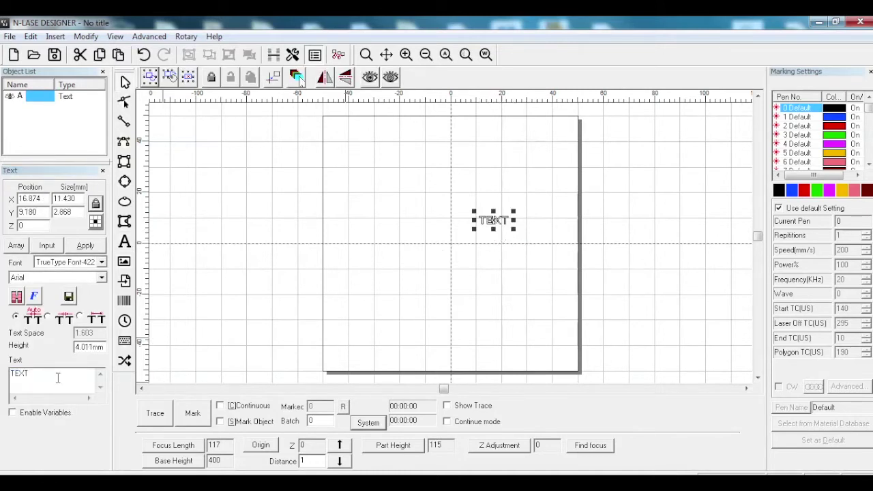
drag(32, 373, 12, 379)
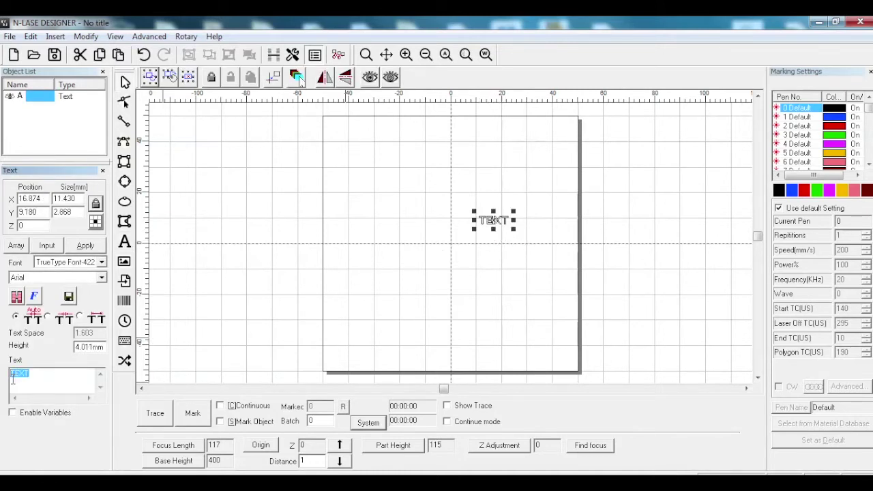
text(123456)
click(85, 246)
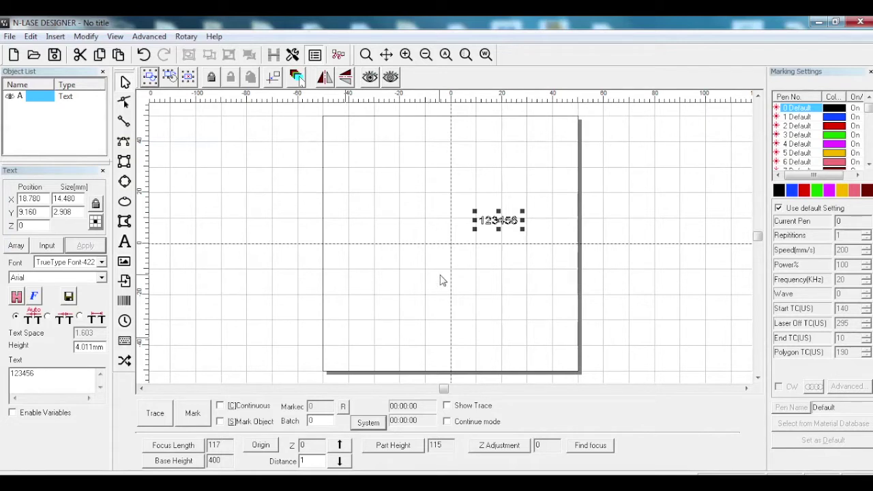
Step: Rotate the 123456 text to vertical and move it right, outside the work area
key(ctrl+r)
key(ctrl+r)
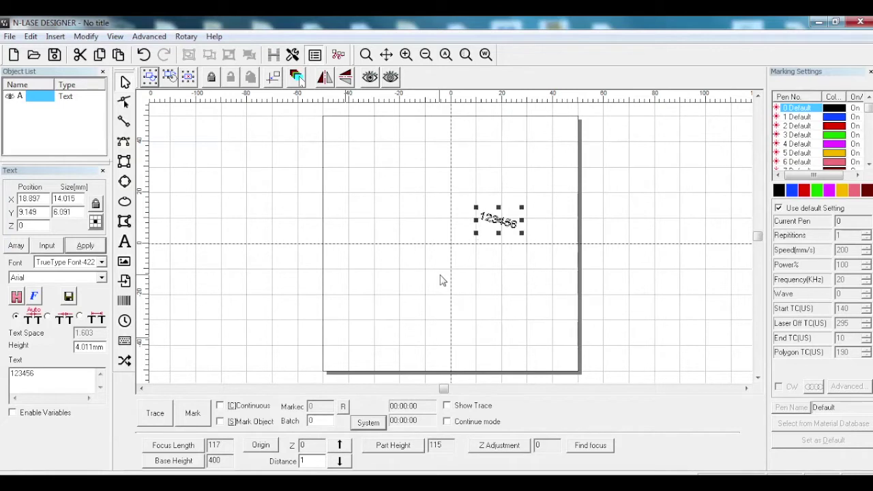
key(ctrl+r)
key(ctrl+r)
key(ctrl+r)
key(ctrl+r)
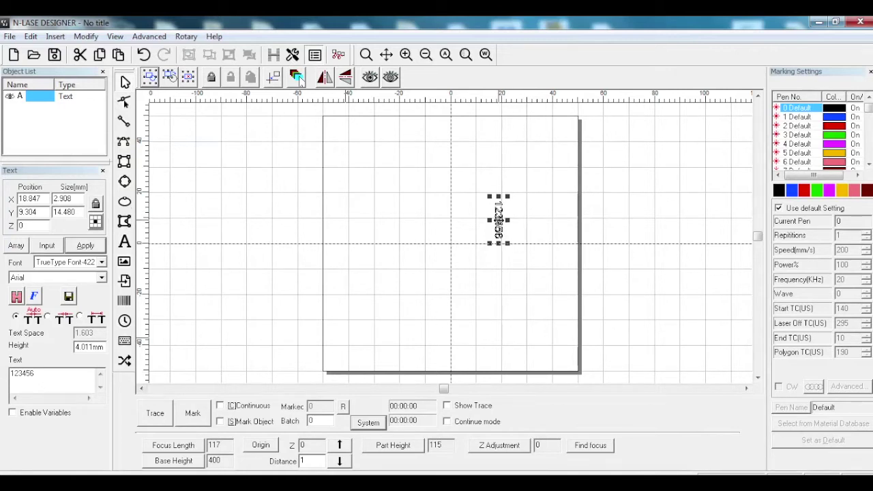
drag(498, 220, 623, 154)
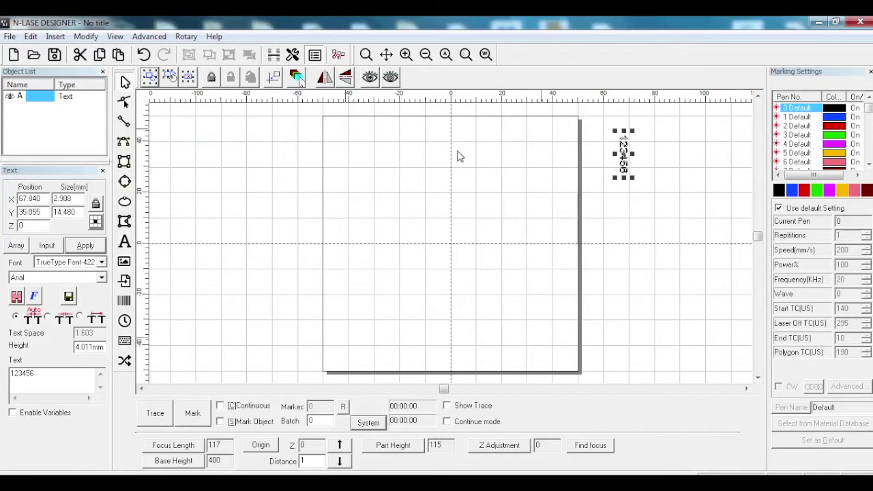
Step: Draw a rectangle sized 100 by 0 mm and centre it on the origin
click(125, 161)
drag(325, 237, 580, 237)
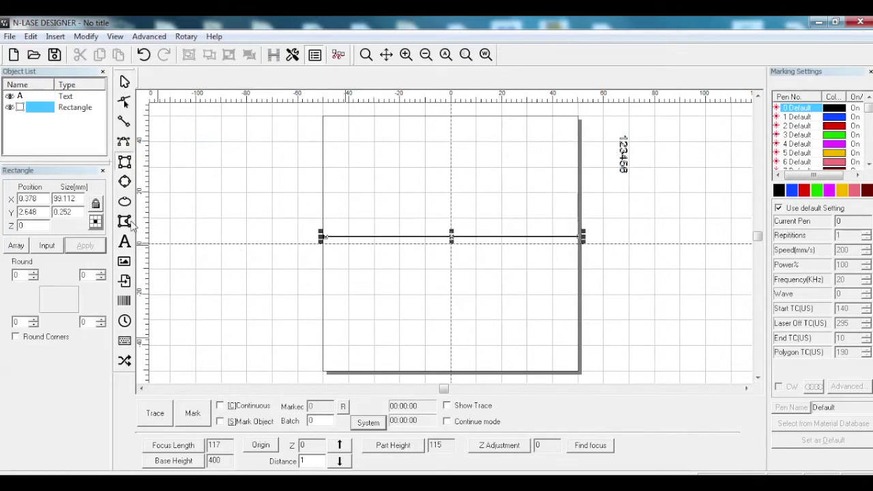
double_click(68, 198)
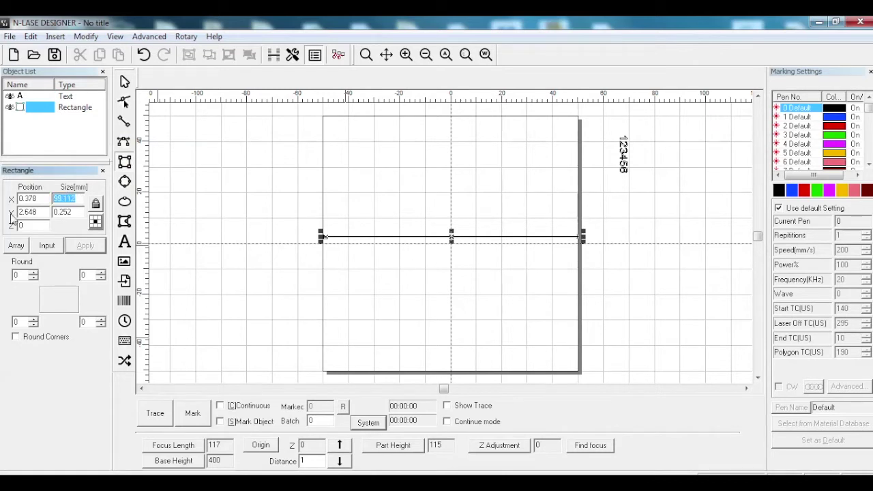
text(100)
key(Tab)
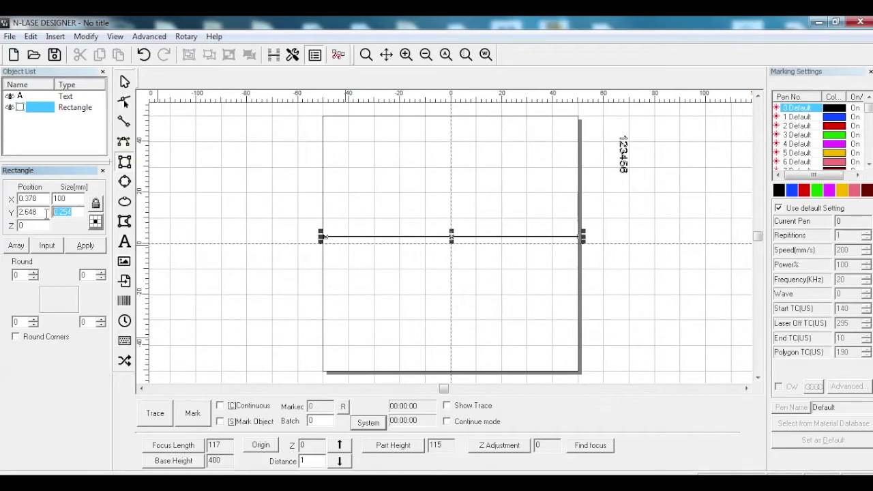
text(0)
click(86, 245)
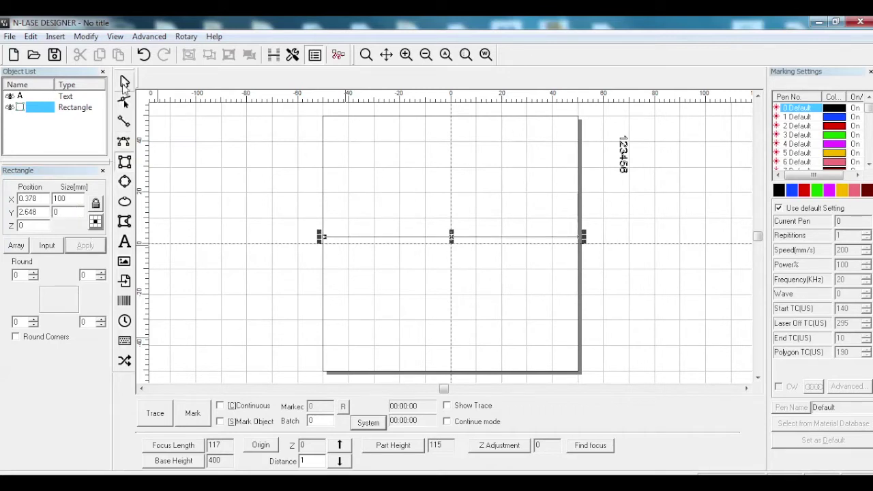
click(125, 82)
click(273, 79)
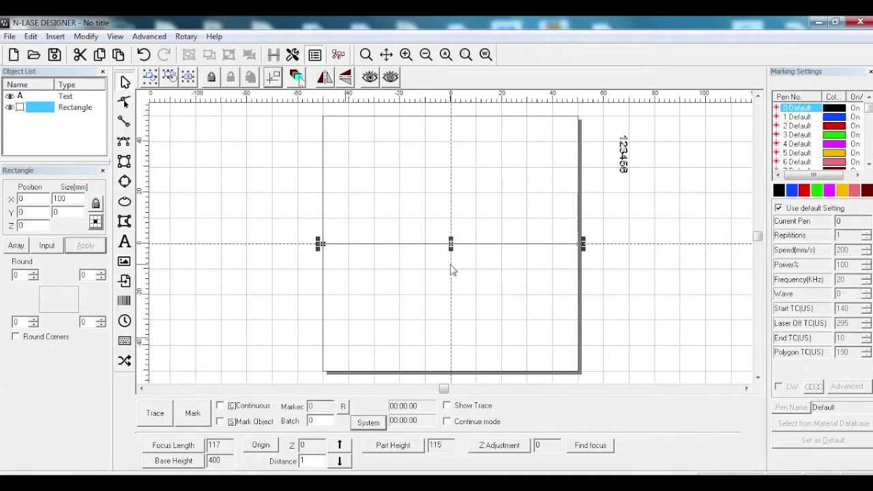
Step: Delete the centred 100 mm line
key(Delete)
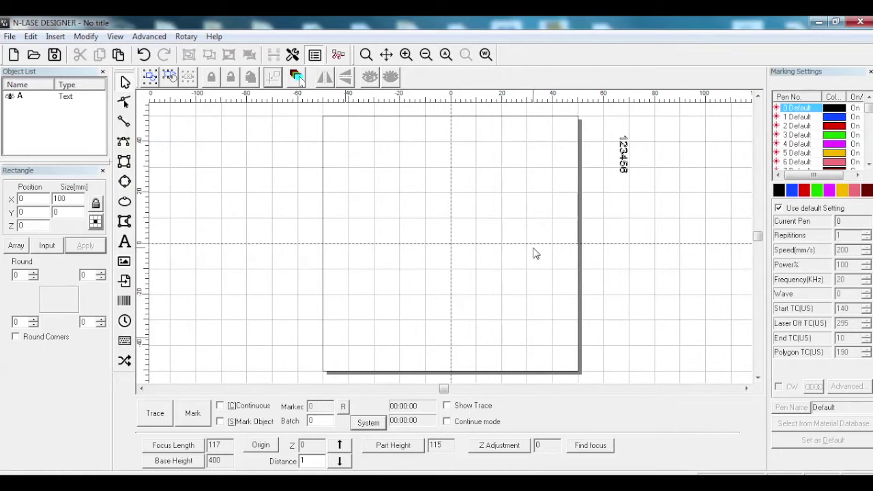
Step: Drag the vertical 123456 text back onto the work area, just right of centre
click(623, 153)
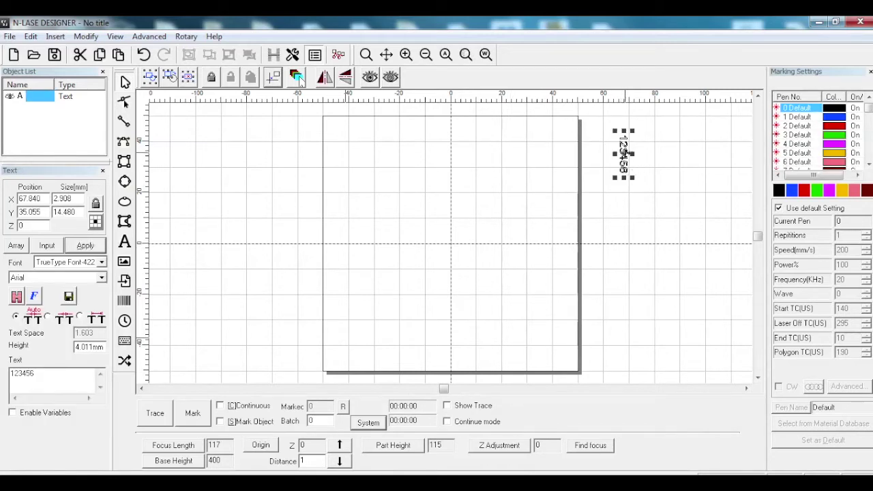
drag(624, 166, 503, 244)
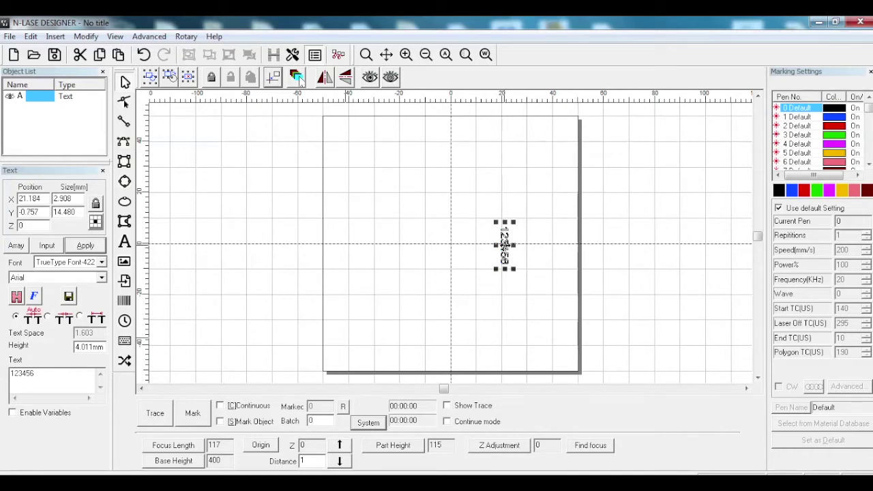
scroll(496, 244, up, 2)
scroll(497, 242, down, 3)
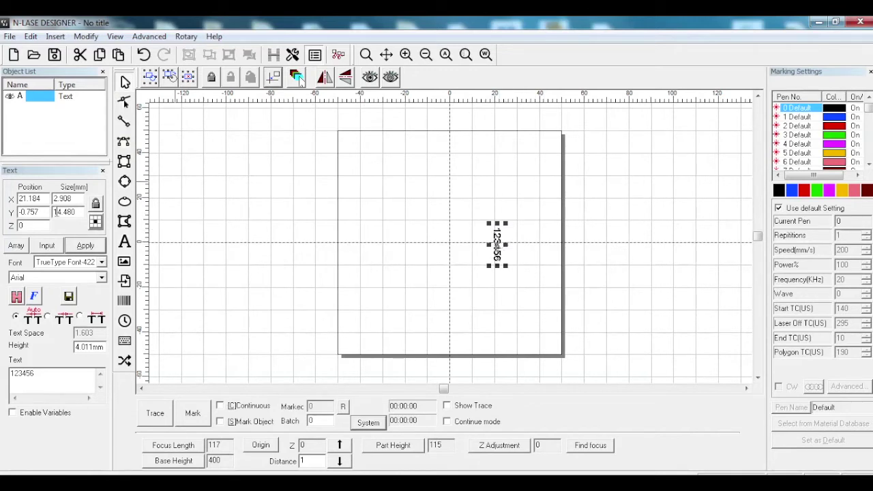
Step: Set the text's Y position from -0.757 to 0
click(45, 212)
double_click(45, 212)
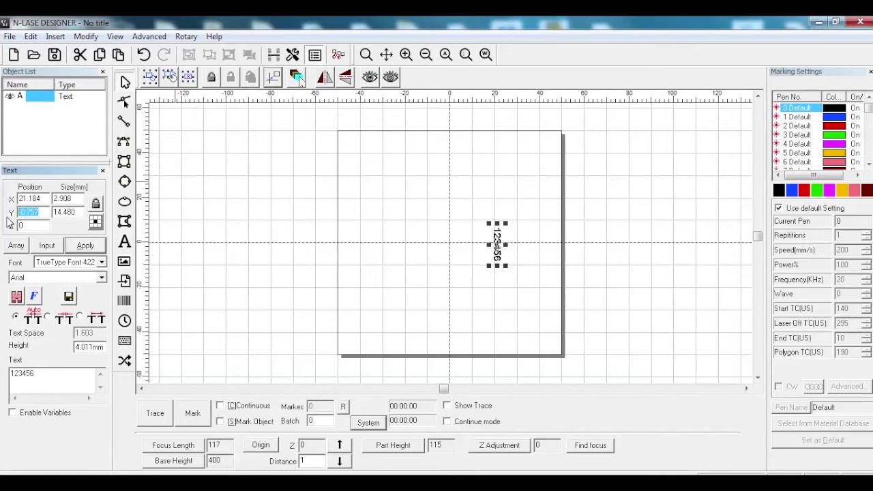
text(0)
click(83, 248)
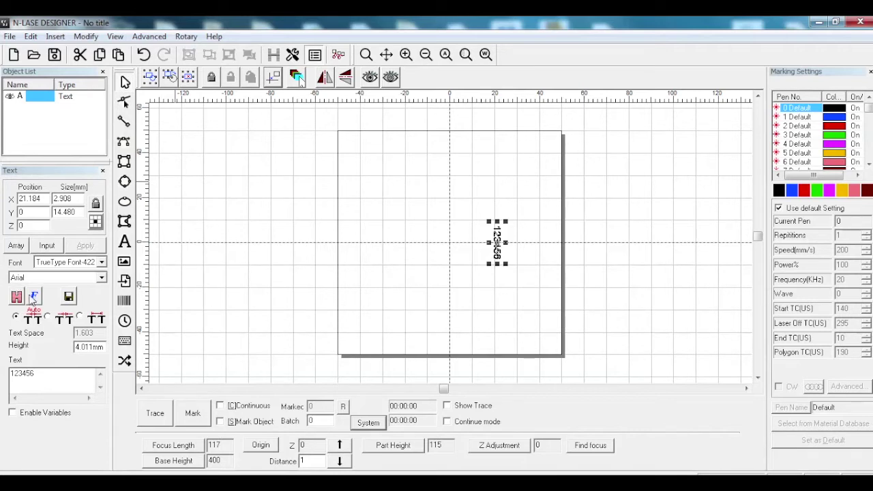
click(33, 296)
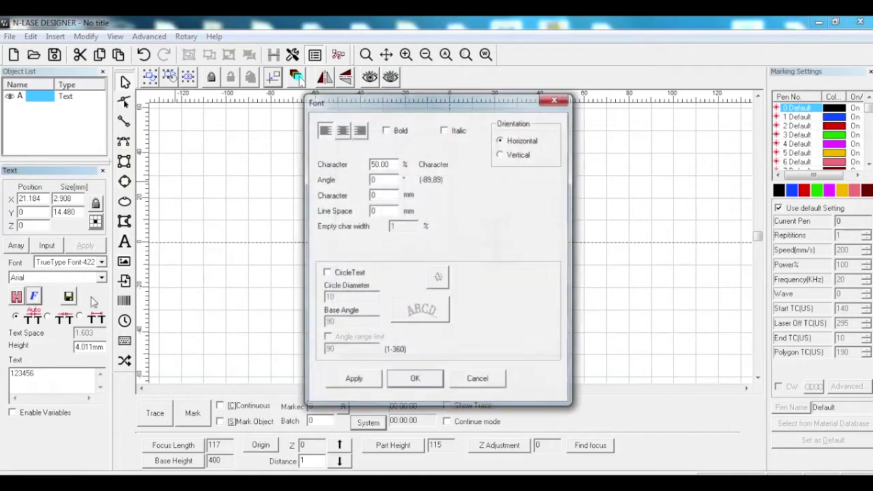
Step: Centre-align the 123456 text in the font settings
click(342, 130)
click(367, 382)
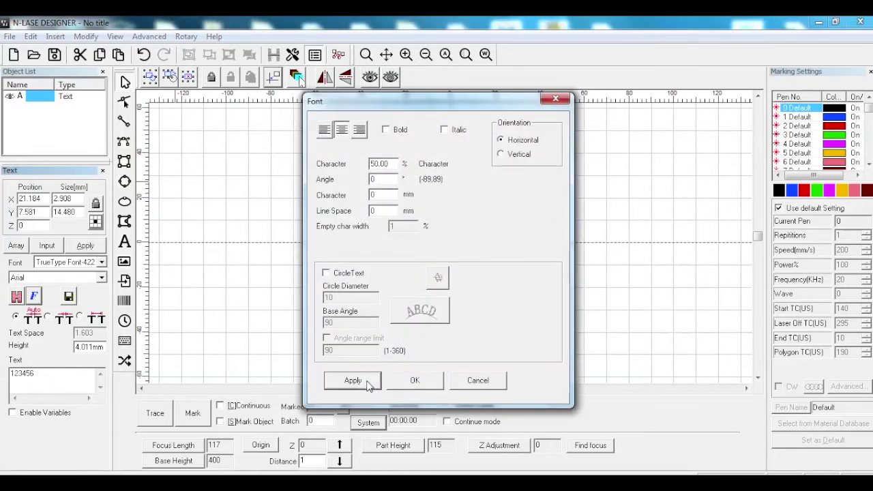
click(413, 380)
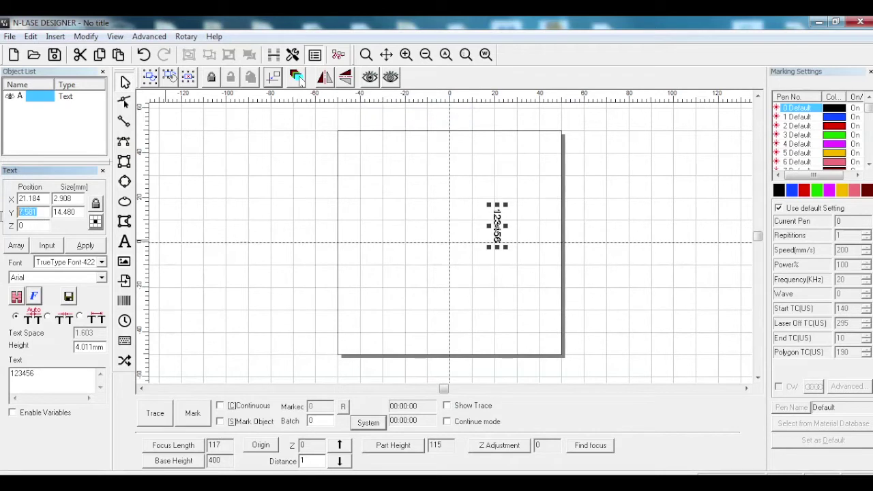
Step: Reset the text's Y position from 7.581 back to 0
double_click(42, 212)
text(0)
click(86, 247)
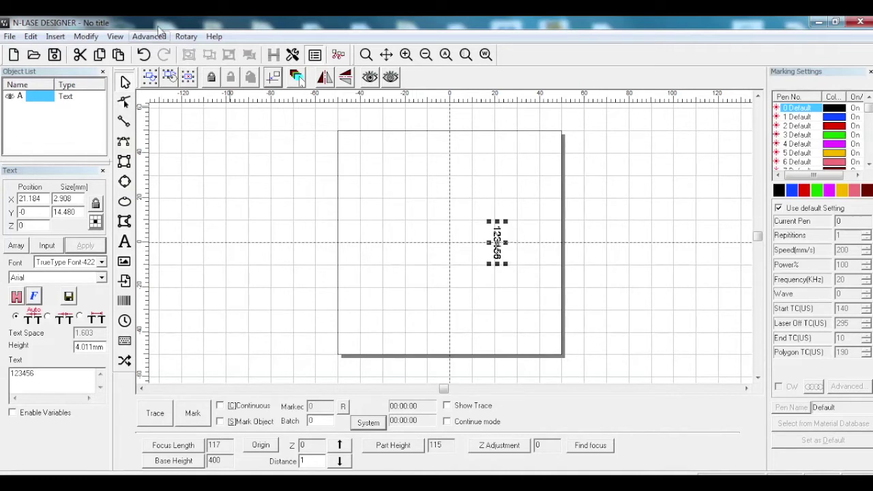
click(273, 54)
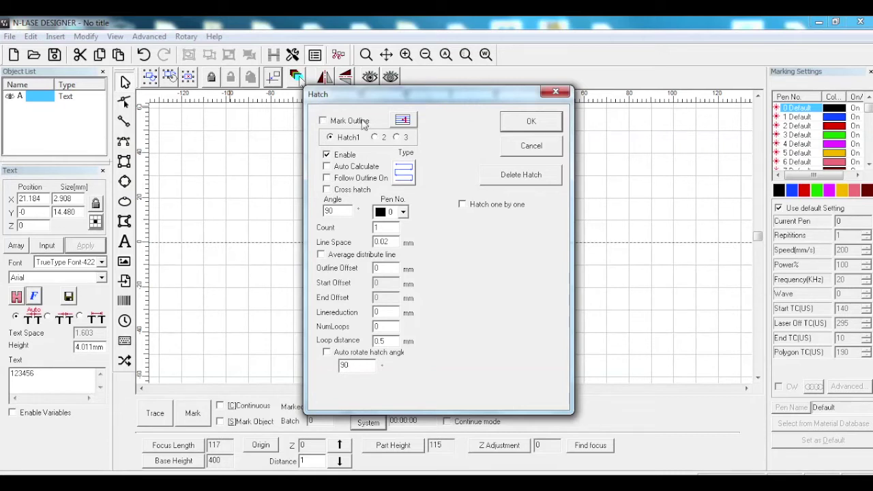
Step: Try the hatch line patterns, switching between zigzag and parallel lines
click(403, 174)
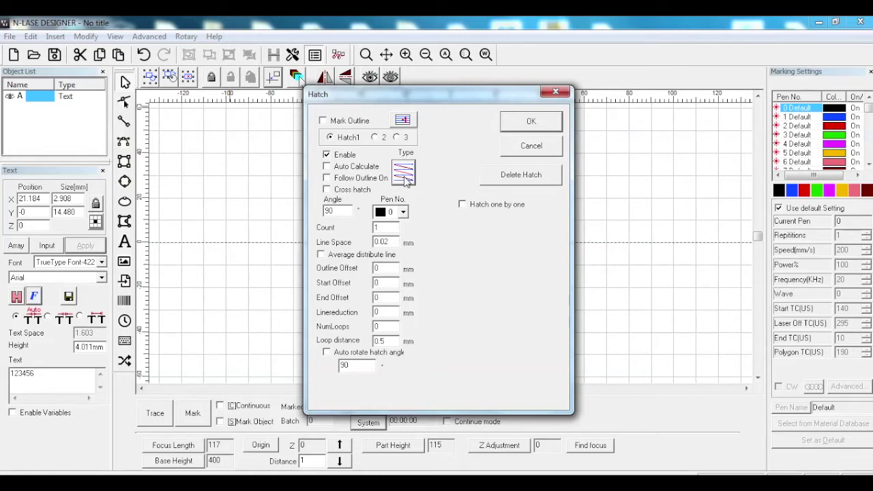
click(407, 177)
click(402, 174)
Step: Check hatch passes 2 and 3, ending on Hatch 1 at 90° with 0.02 mm spacing
click(375, 137)
click(396, 137)
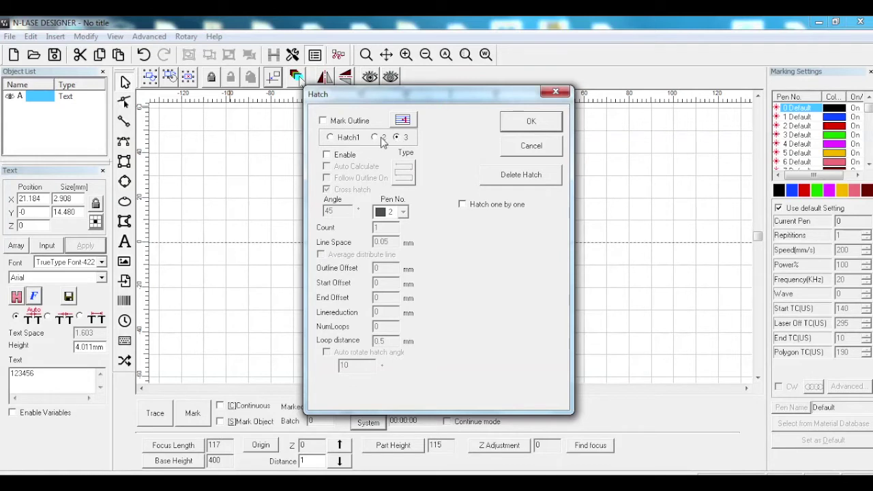
click(377, 137)
click(348, 140)
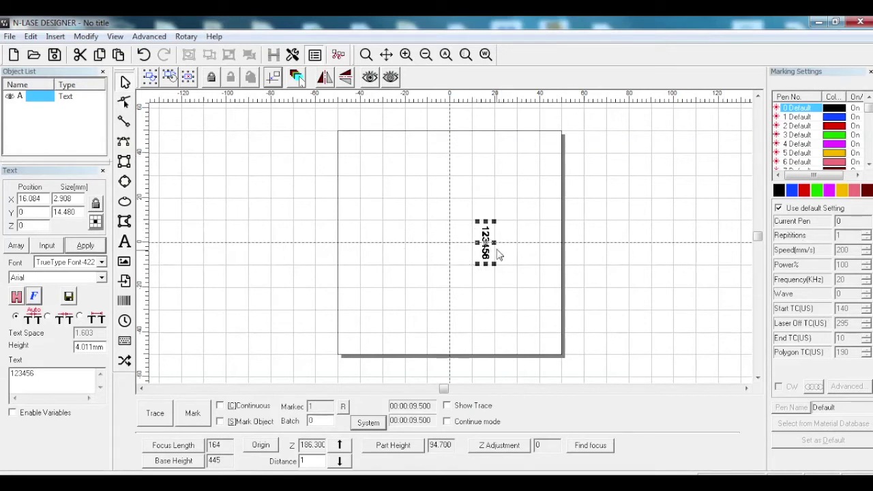
Step: Open the Rotary menu of marking functions
click(186, 37)
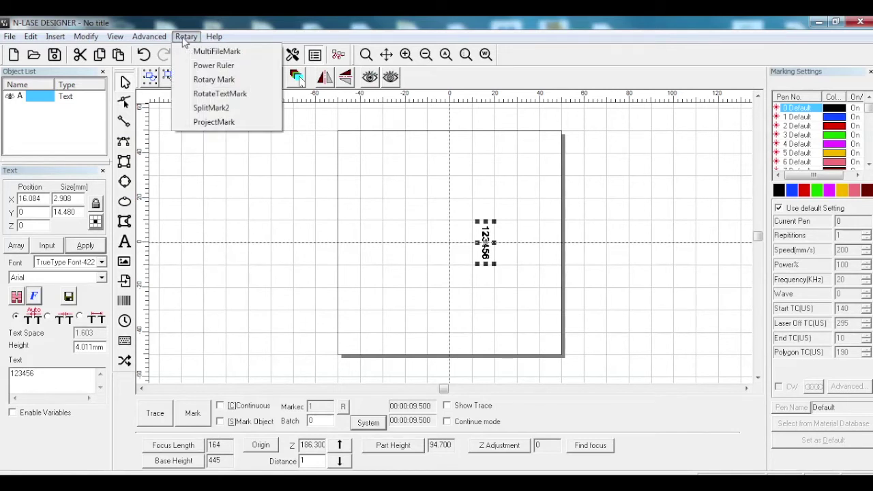
Step: Open RotateTextMark for the 123456 text and its System axis configuration
click(220, 94)
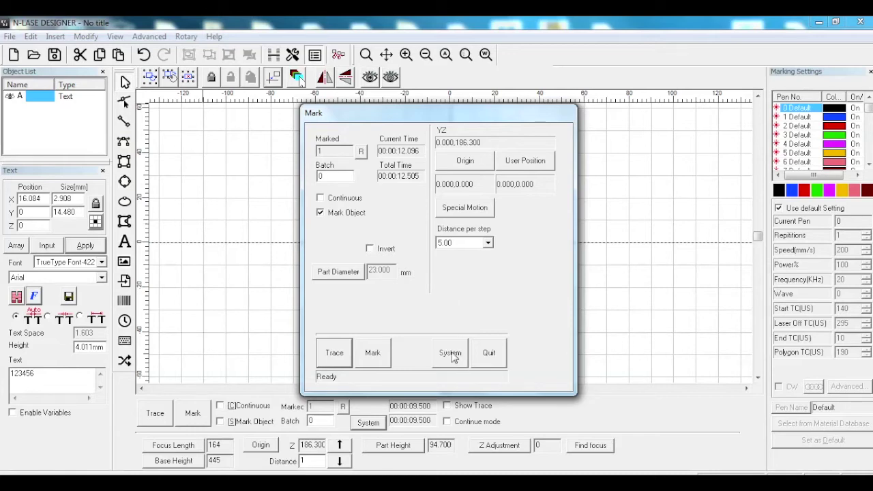
click(451, 354)
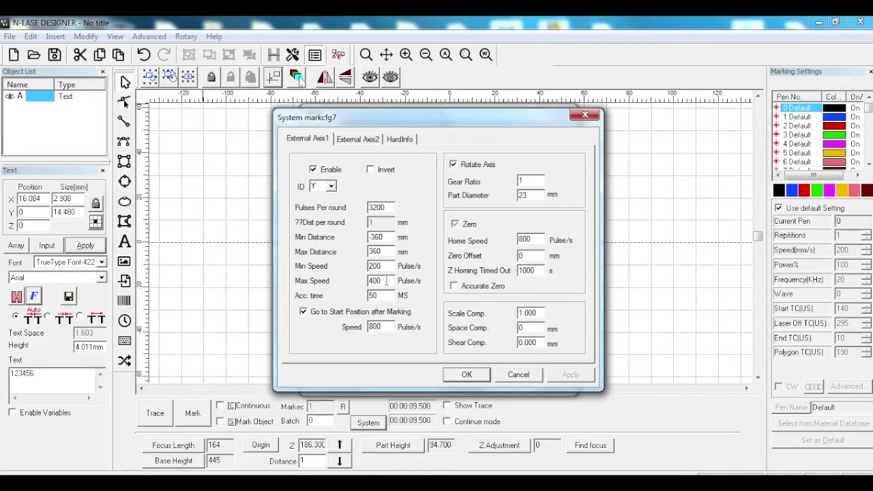
Step: Set the External Axis1 acceleration time to 100 ms and confirm
double_click(380, 295)
text(100)
key(Return)
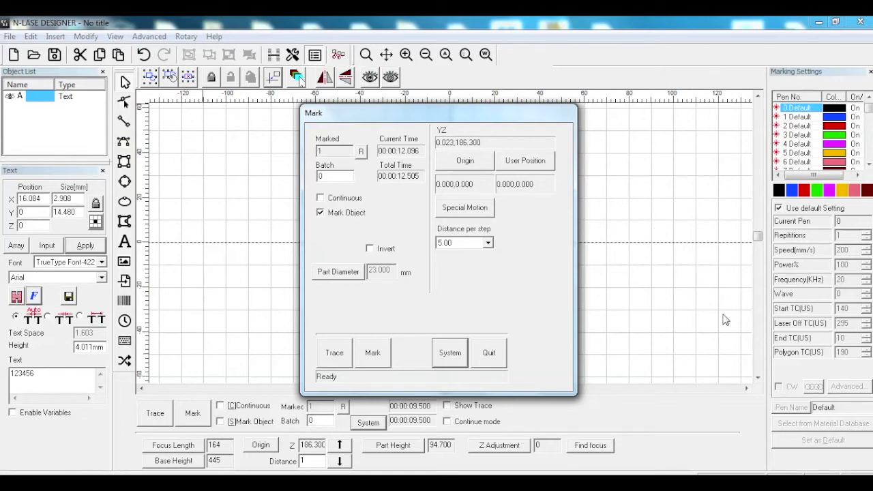
Step: Leave rotary text marking and open Rotary Mark with a preview of the 123456 text
click(482, 361)
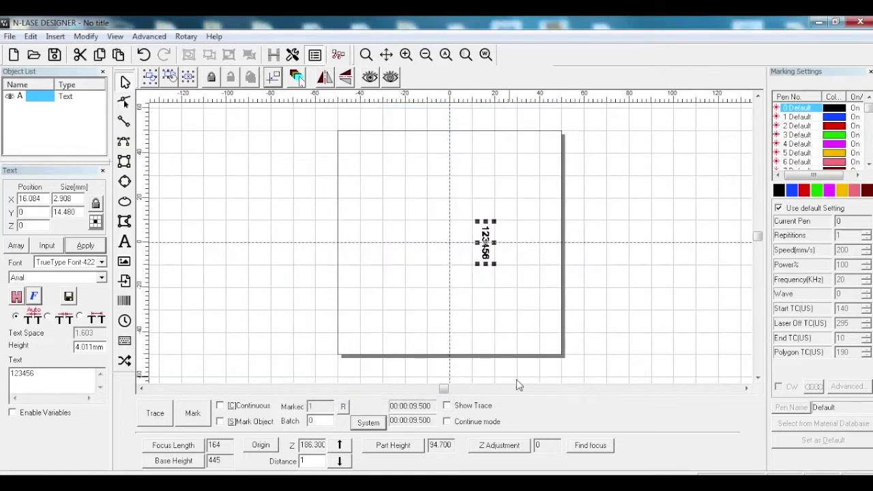
click(186, 37)
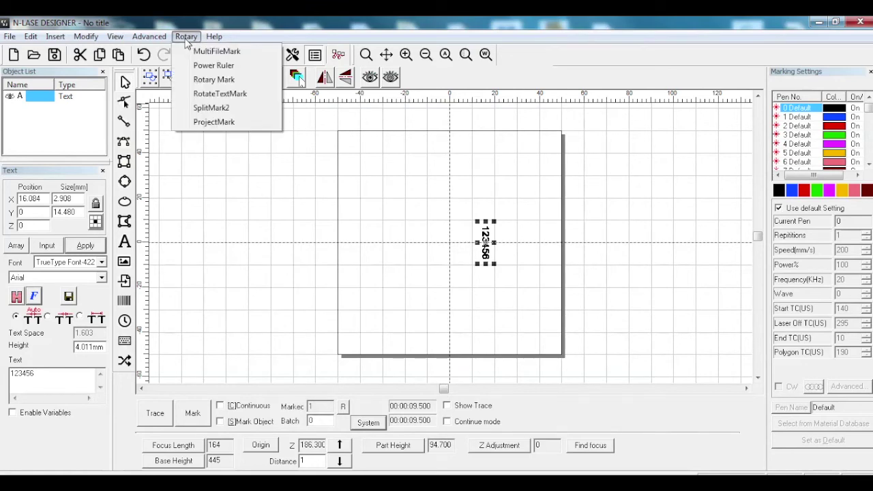
click(214, 79)
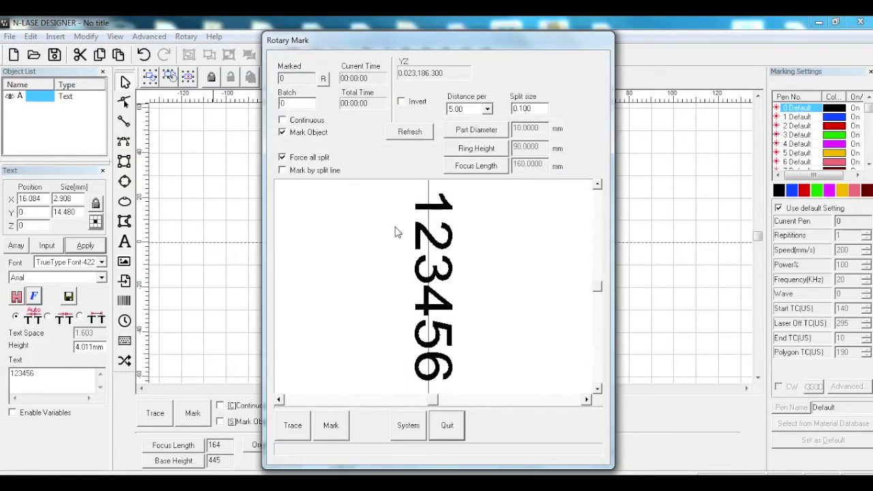
Step: Change the Rotary Mark split size from 0.100 to 0.02
double_click(538, 110)
text(0.02)
Step: Add a split line on the 123456 preview, zoom in, then exit Rotary Mark
click(442, 217)
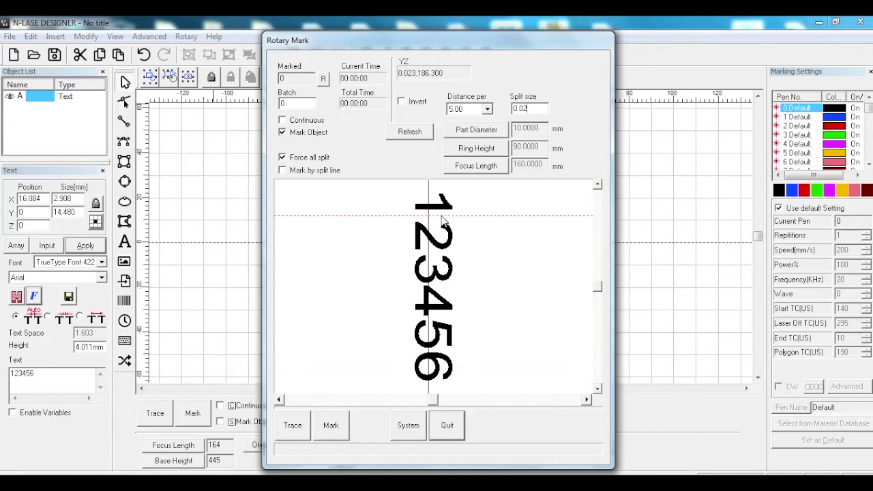
scroll(443, 220, up, 3)
scroll(522, 264, up, 2)
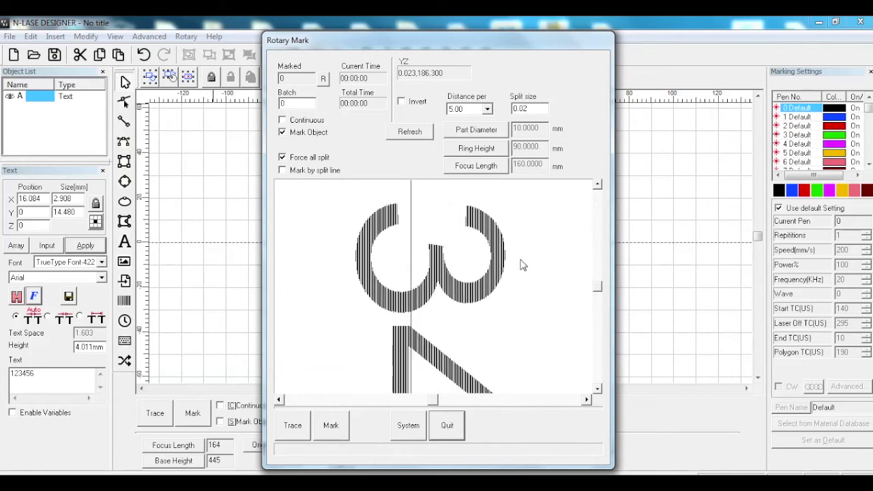
scroll(519, 287, up, 3)
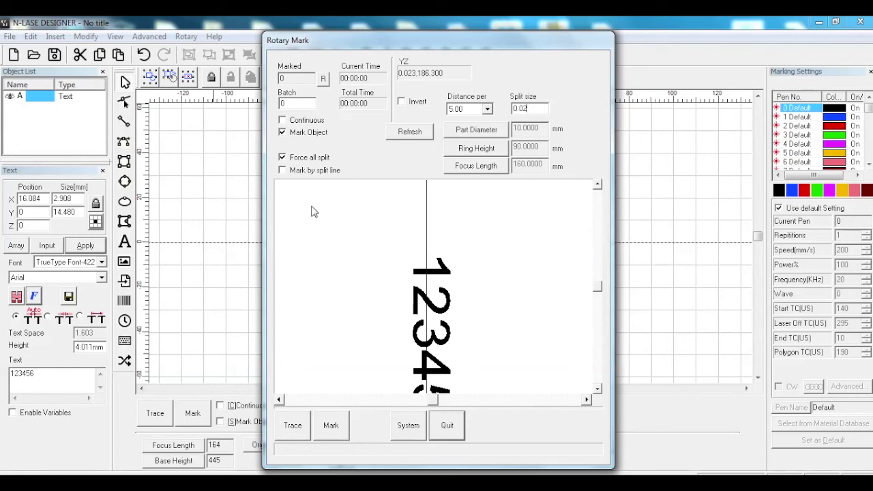
click(447, 425)
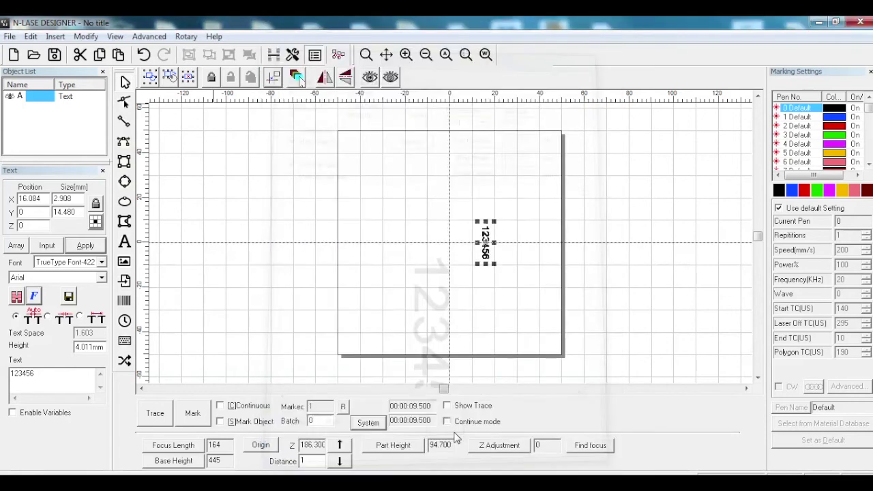
Step: Enable hatch set 3 on the text, change its hatch type, and use 0.04 mm line spacing
click(273, 55)
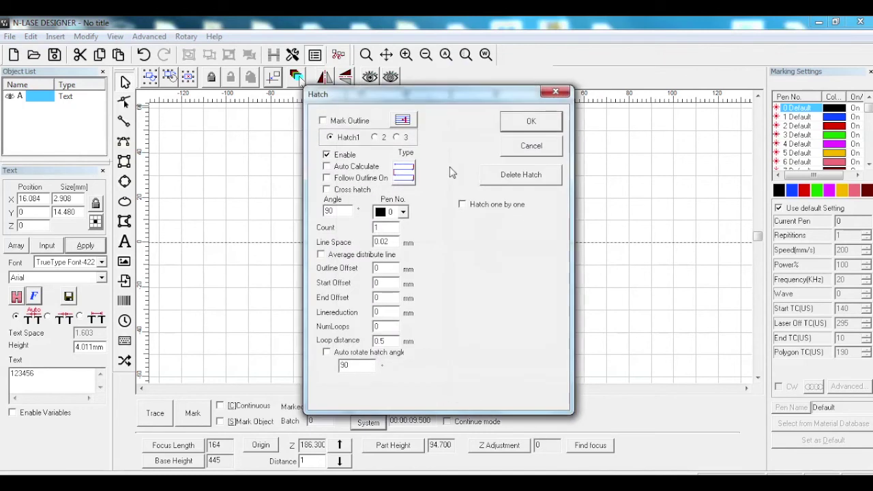
click(398, 138)
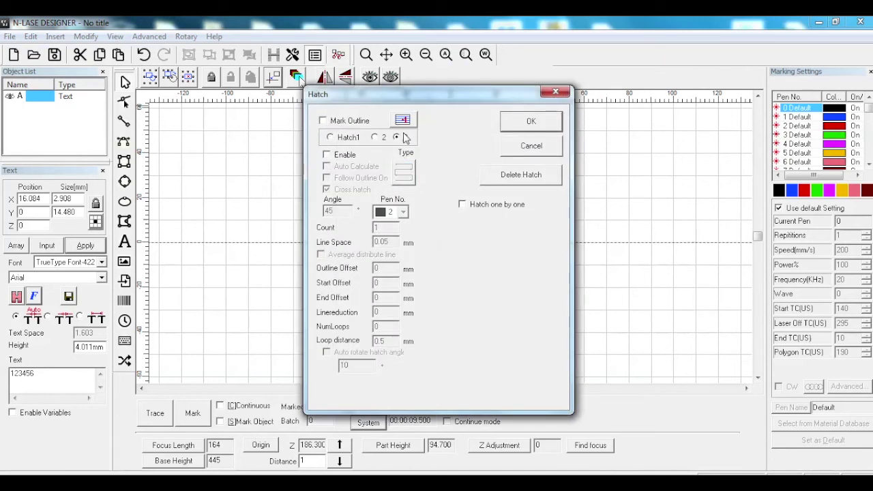
click(349, 157)
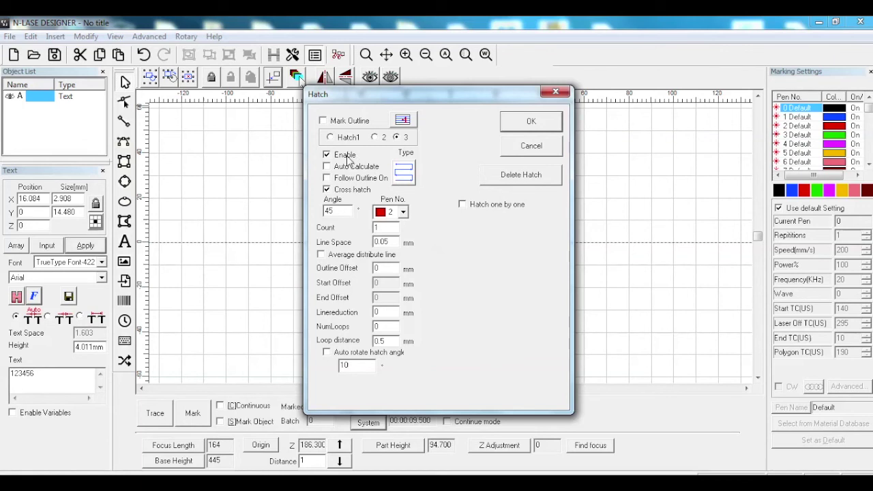
click(412, 178)
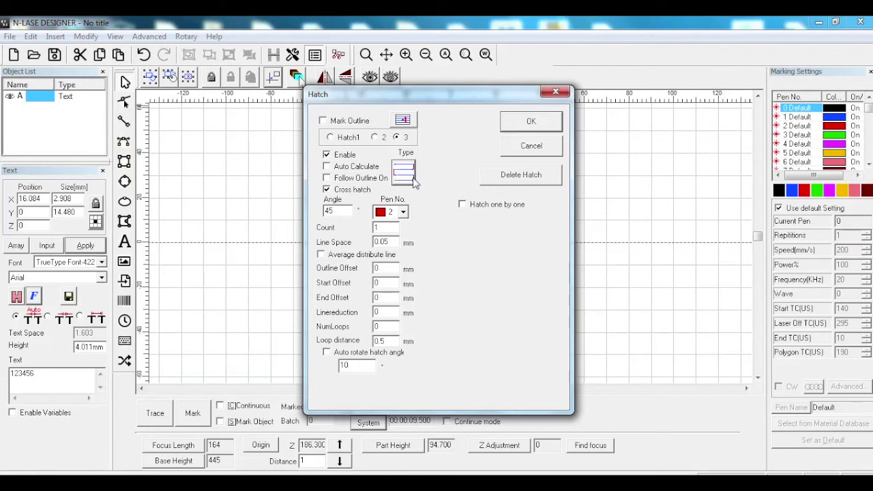
click(412, 179)
click(390, 242)
key(BackSpace)
text(4)
Step: Apply the hatch settings and deselect the text object
click(529, 123)
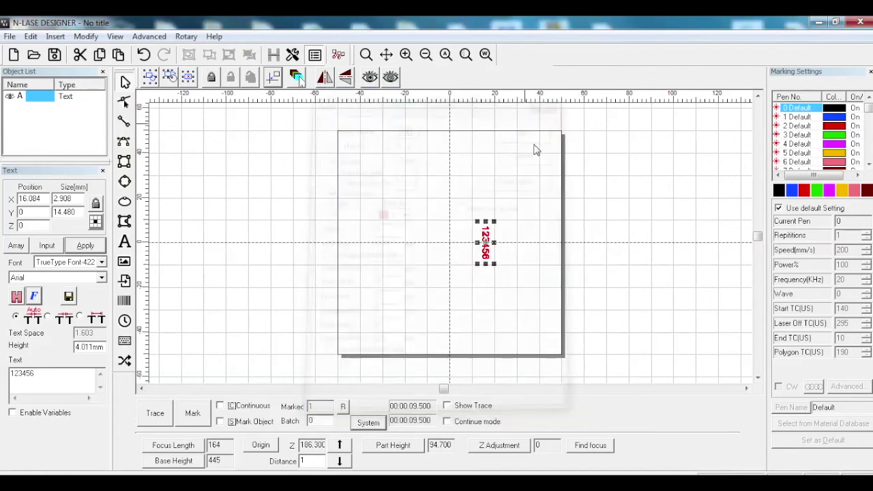
click(675, 162)
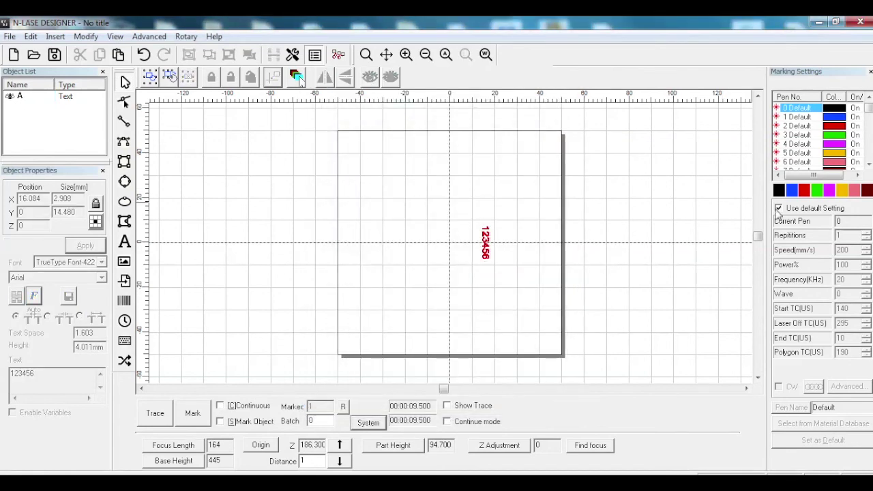
click(778, 208)
Step: Give pen 2 the Stainless White mark 45X hatch 0.03 database parameters instead of defaults
click(804, 191)
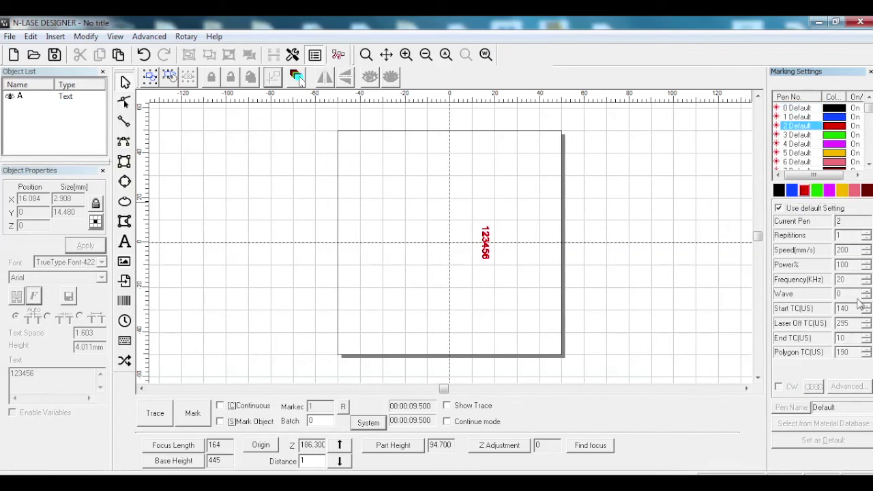
click(789, 209)
click(823, 423)
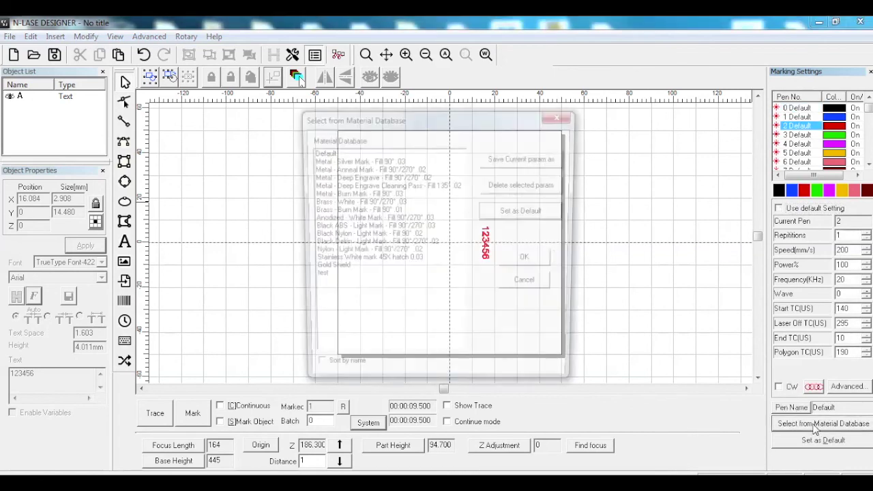
click(363, 261)
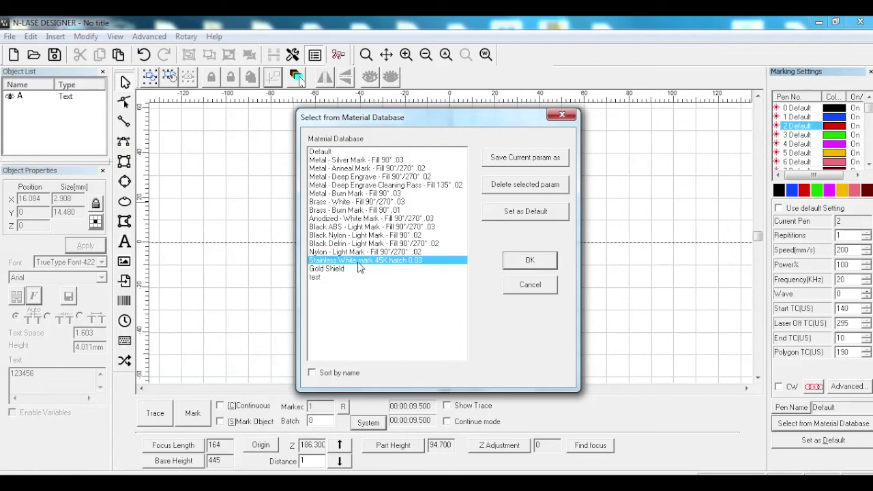
click(525, 263)
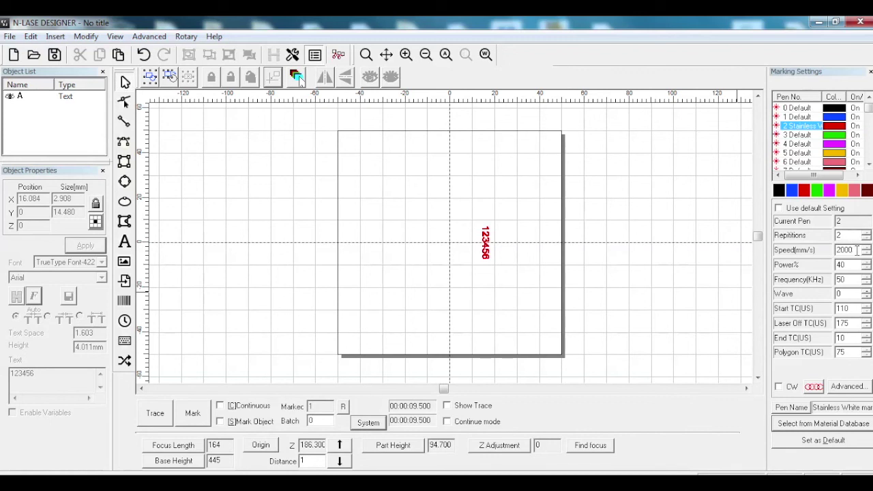
Step: Change pen 2's marking speed from 2000 to 1500 mm/s
double_click(857, 250)
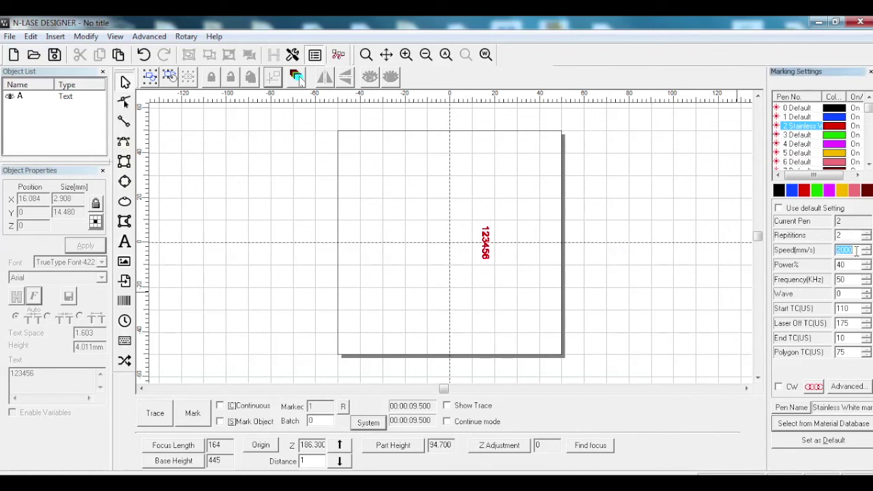
text(1500)
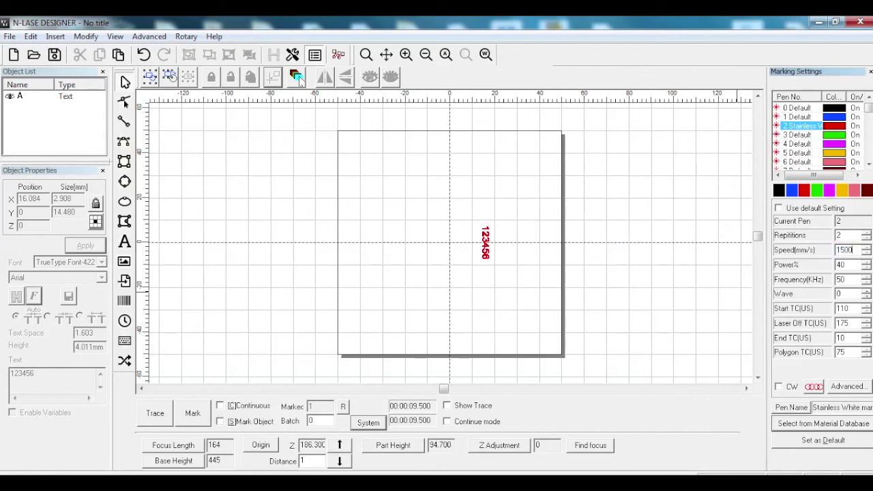